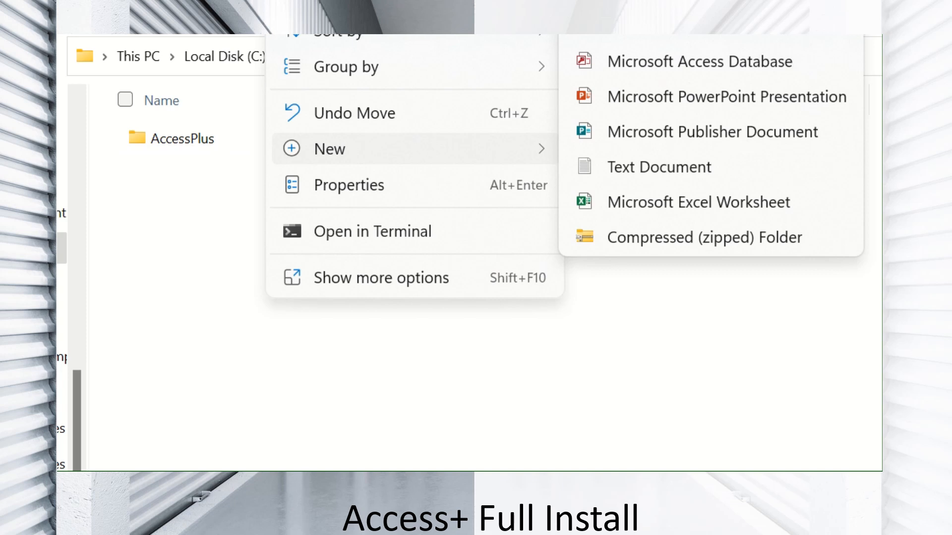
Create a new folder in the cstech folder on Local Disk (C:), alongside AccessPlus.
left_click(628, 36)
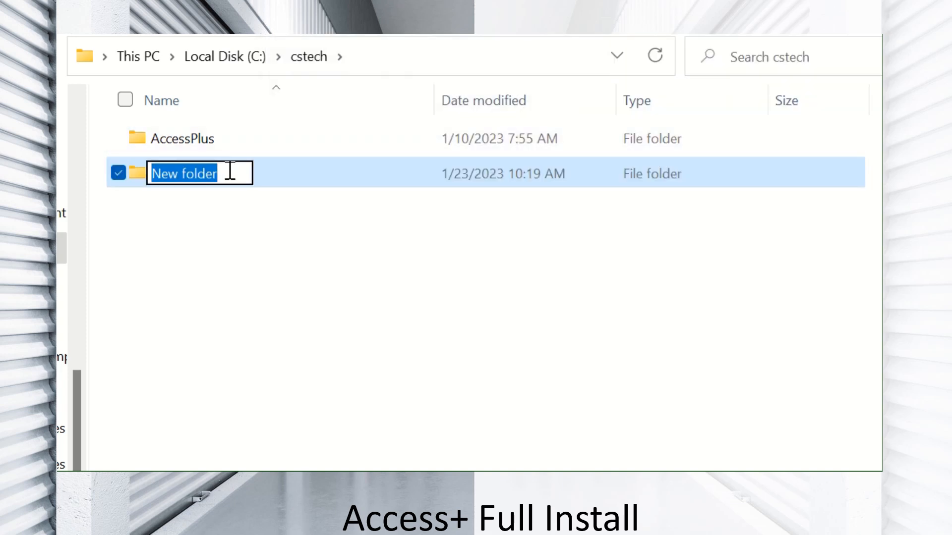
key("Return")
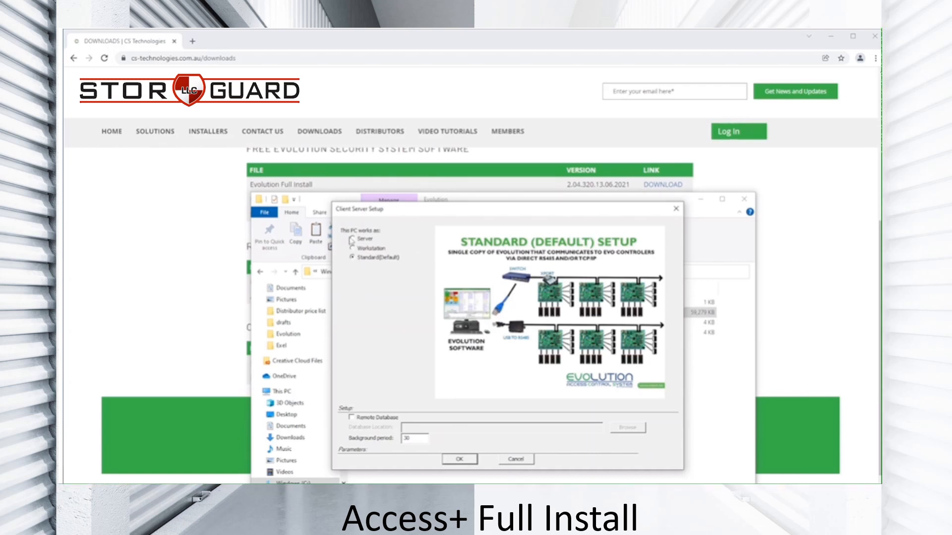
Compare the Server and Workstation modes in the Client Server Setup and return to Standard (Default).
left_click(352, 239)
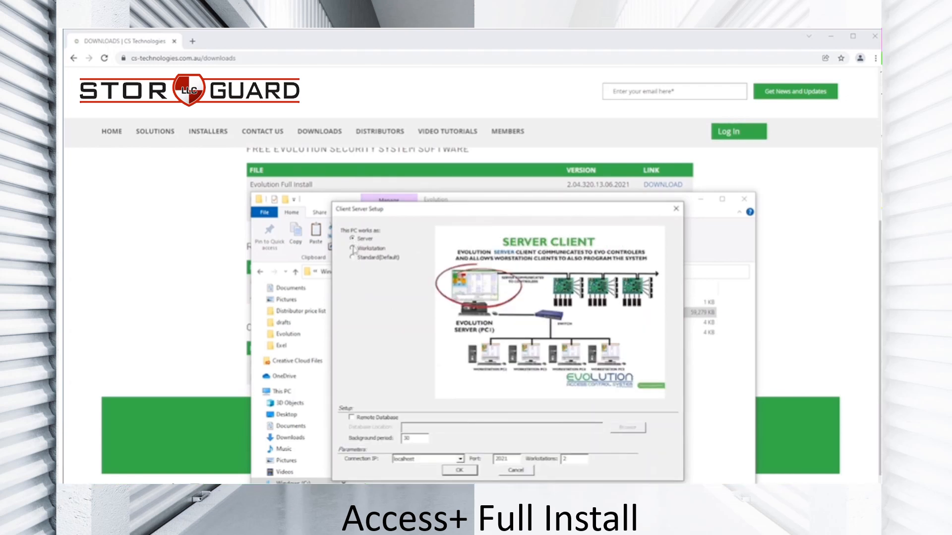
left_click(352, 248)
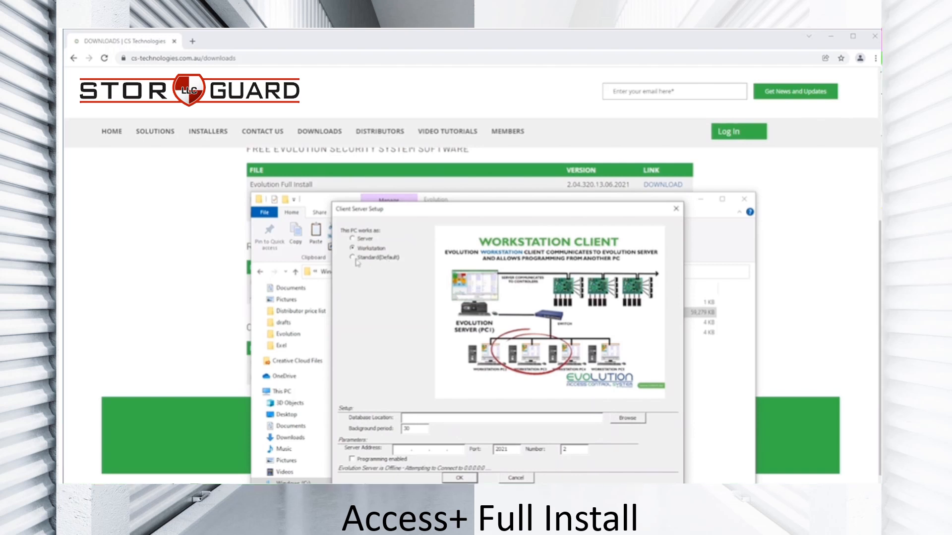
left_click(355, 259)
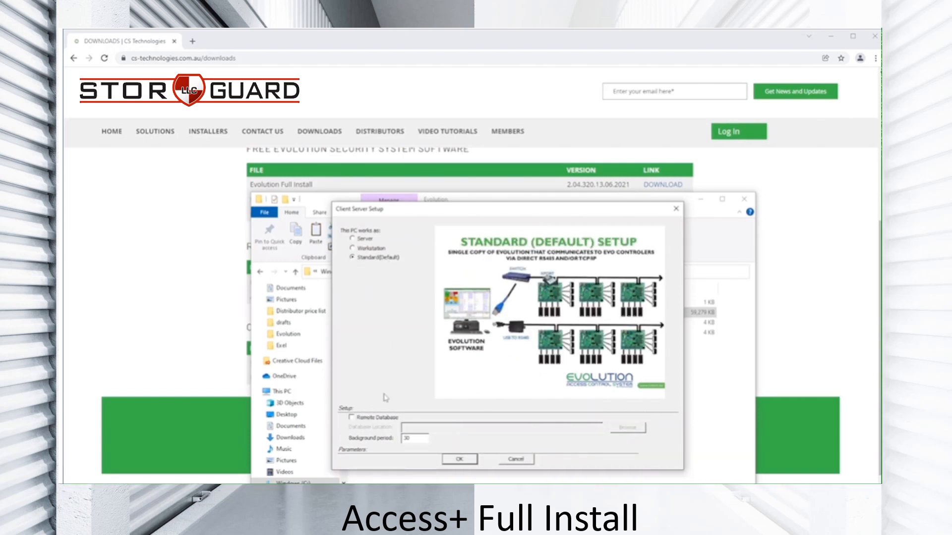
Try the Remote Database option by browsing for a database location, cancelling the folder choice and switching the option off again.
left_click(352, 417)
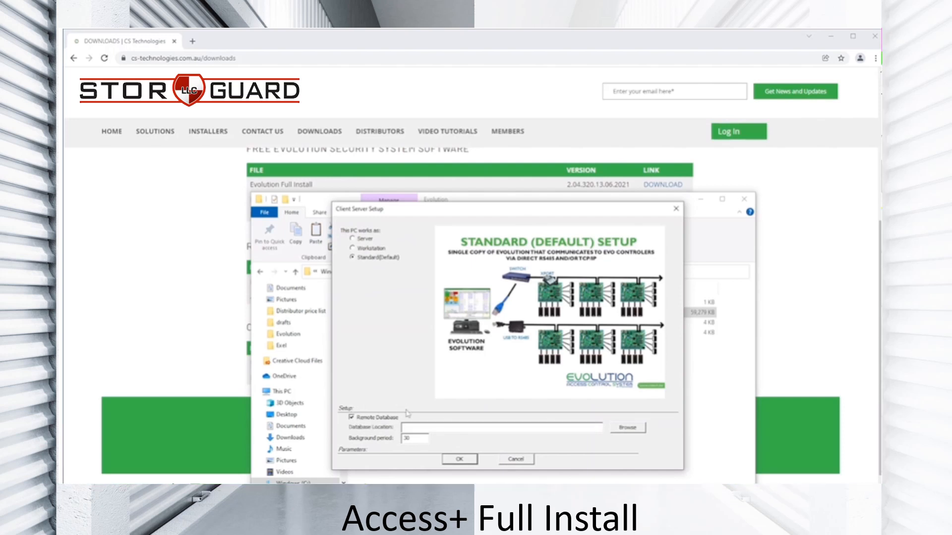
left_click(627, 428)
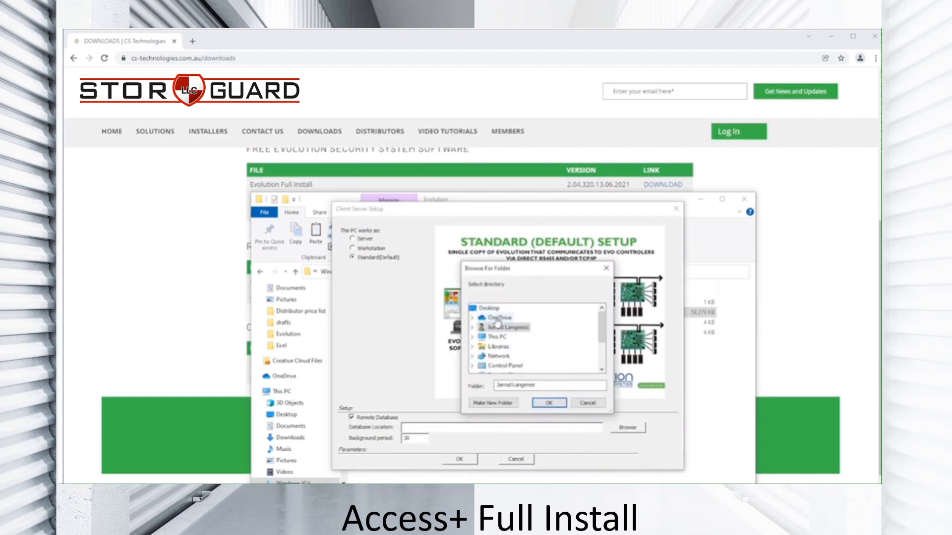
scroll(498, 332, "down", 2)
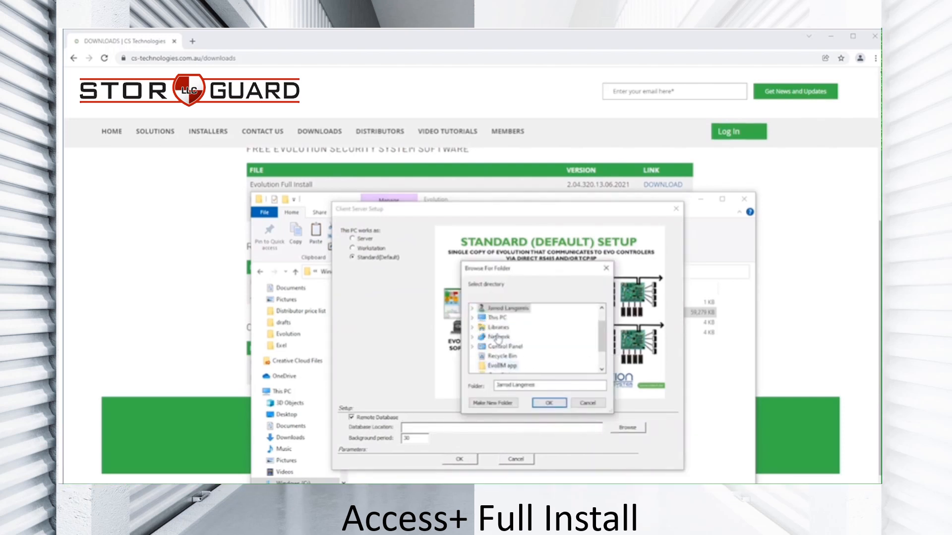
scroll(498, 337, "up", 2)
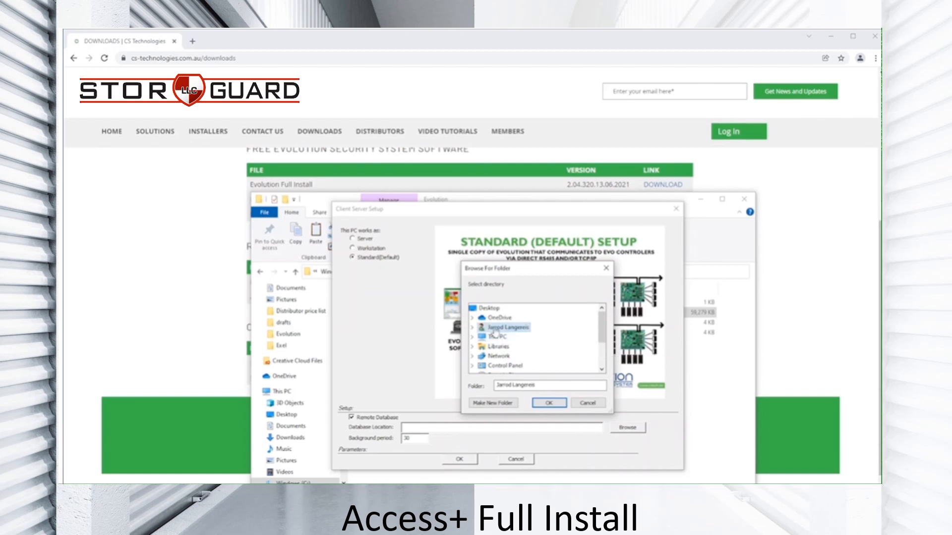
left_click(588, 403)
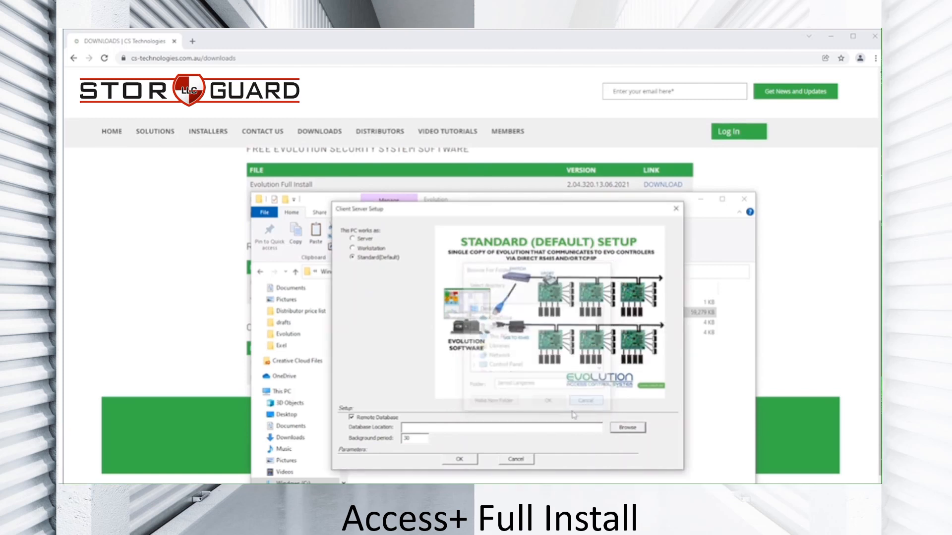
left_click(352, 418)
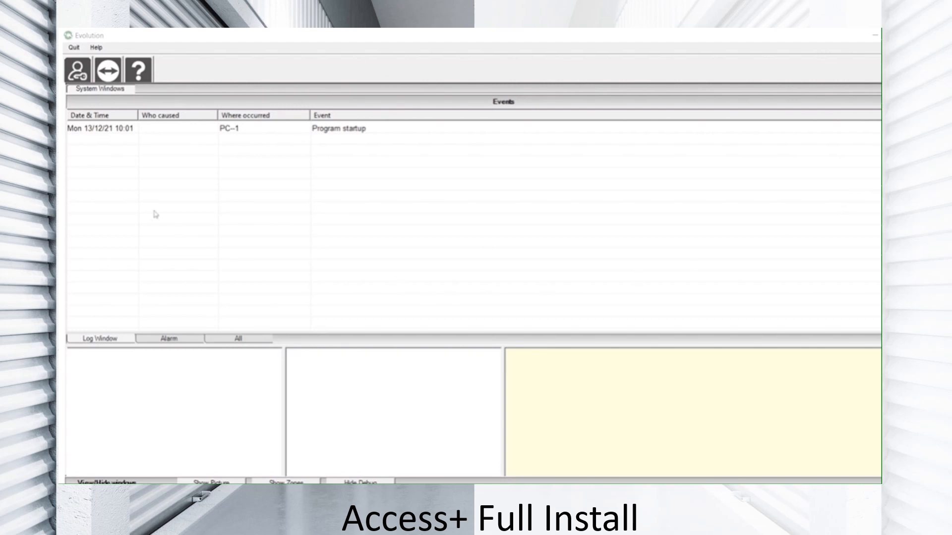
Log in to Evolution with the preselected user name by entering the account password.
left_click(78, 74)
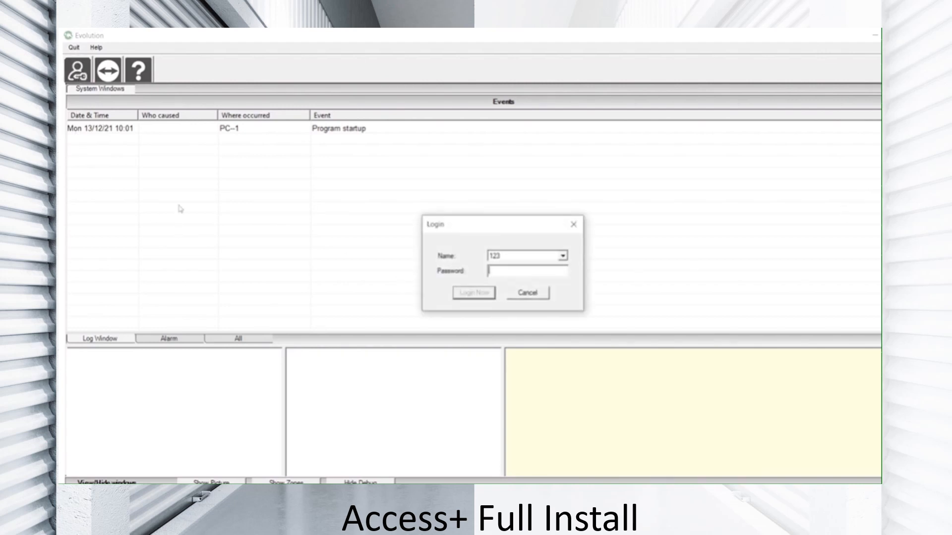
type("1")
key("Return")
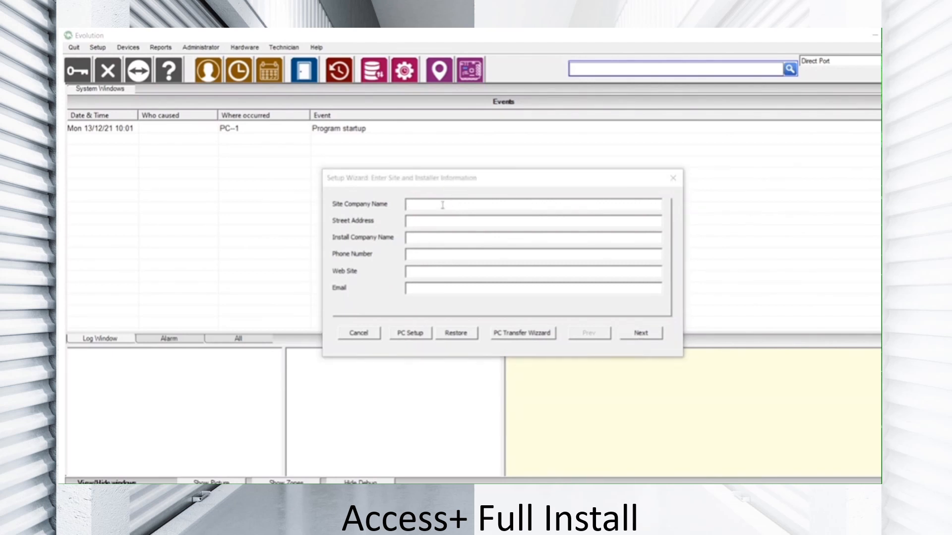
Fill in site company "Full Instal Video Tutorial", the street address, install company "CS Technologies" and website "CS-Technologies.com.au", keeping the default number of locations.
left_click(442, 205)
type("Full Instal V")
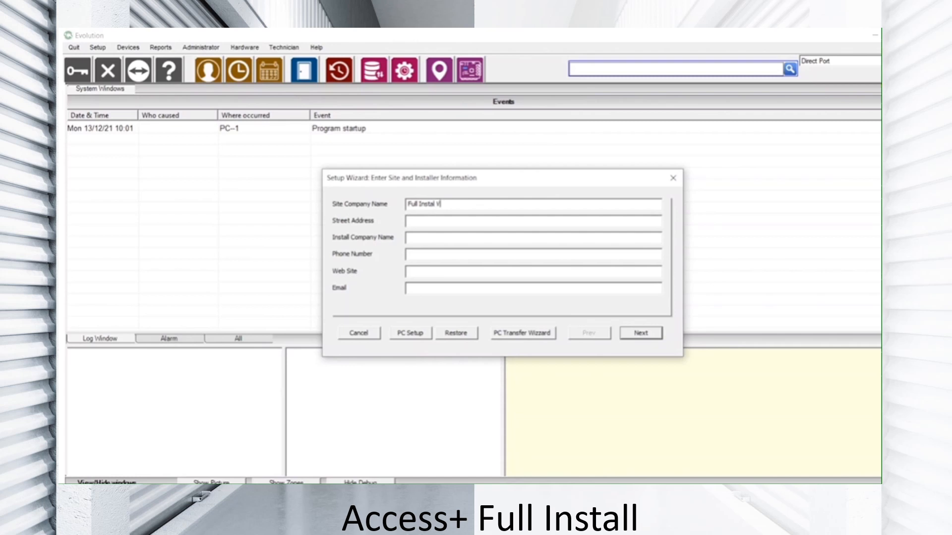
type("ideo Tutorial")
type("123 Fakest ST")
left_click(437, 238)
type("CS Technologies")
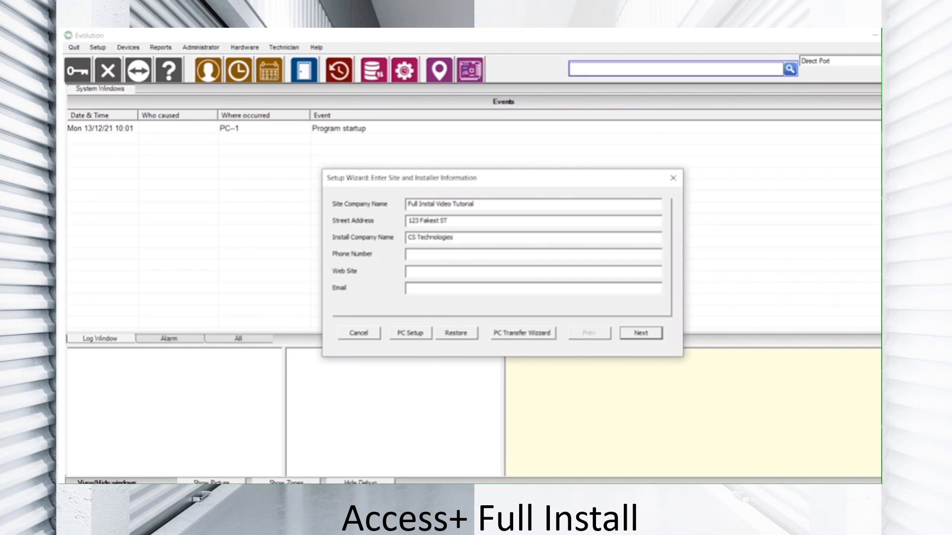
left_click(437, 273)
type("CS-Technologies.com.au")
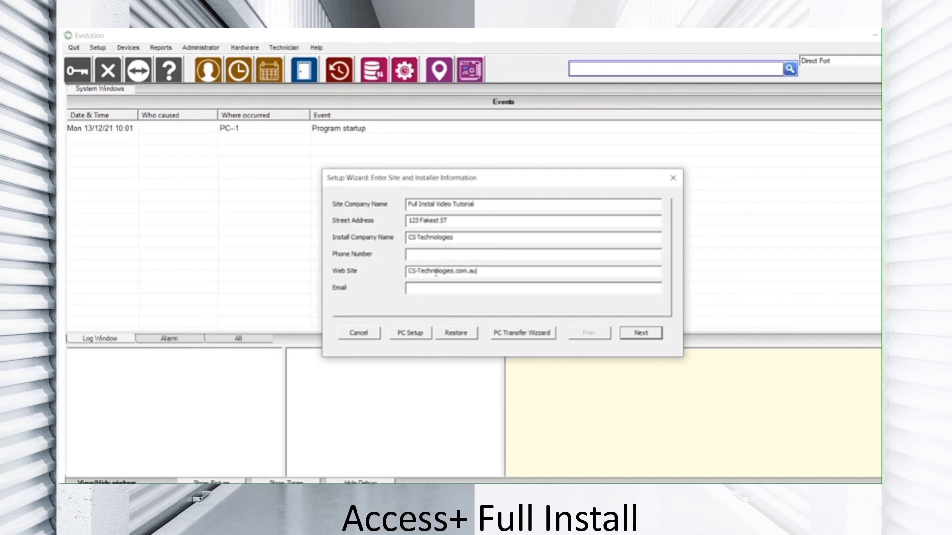
left_click(641, 334)
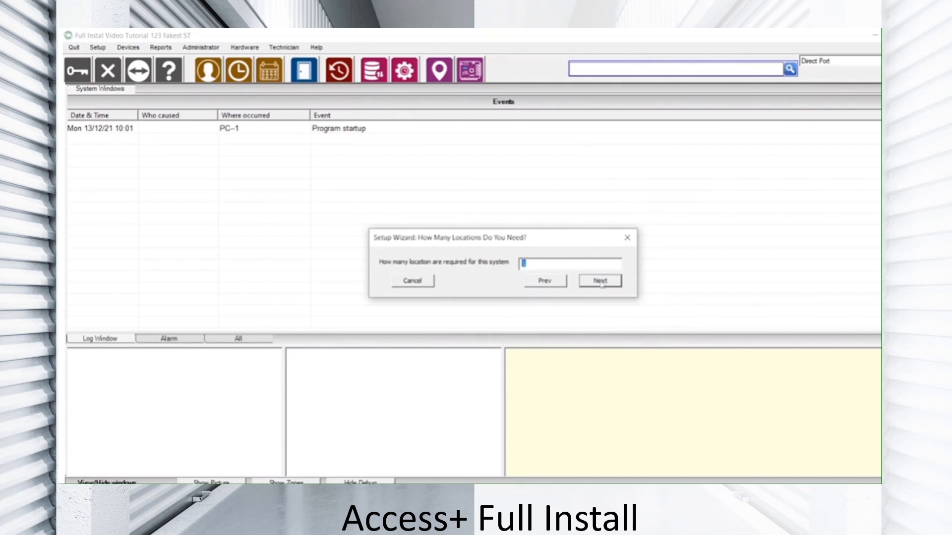
left_click(600, 281)
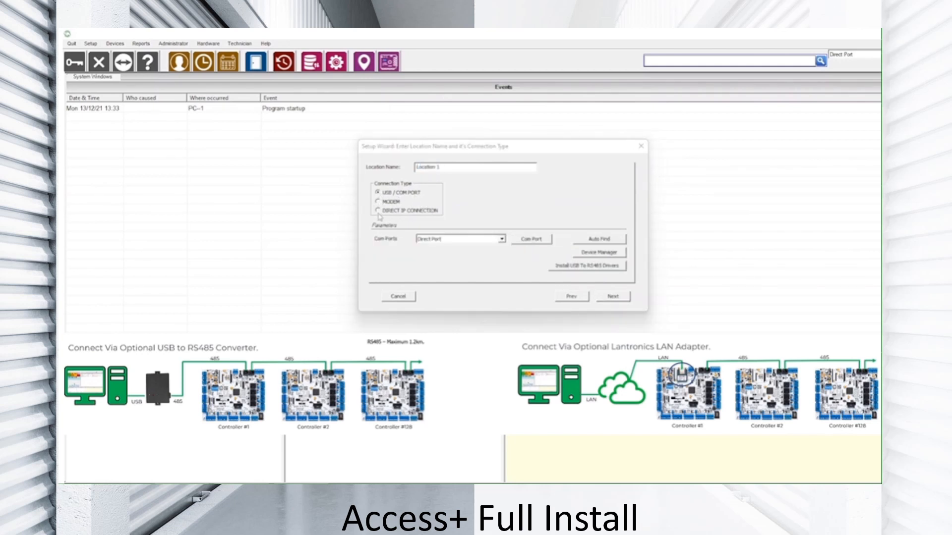
Search automatically for the COM port of Location 1's USB / COM PORT connection and dismiss the search report.
left_click(378, 210)
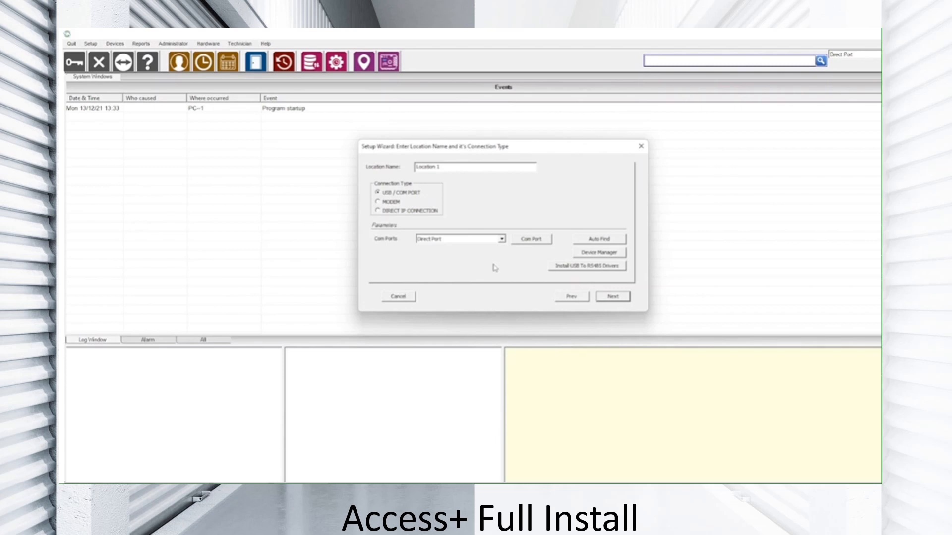
left_click(599, 240)
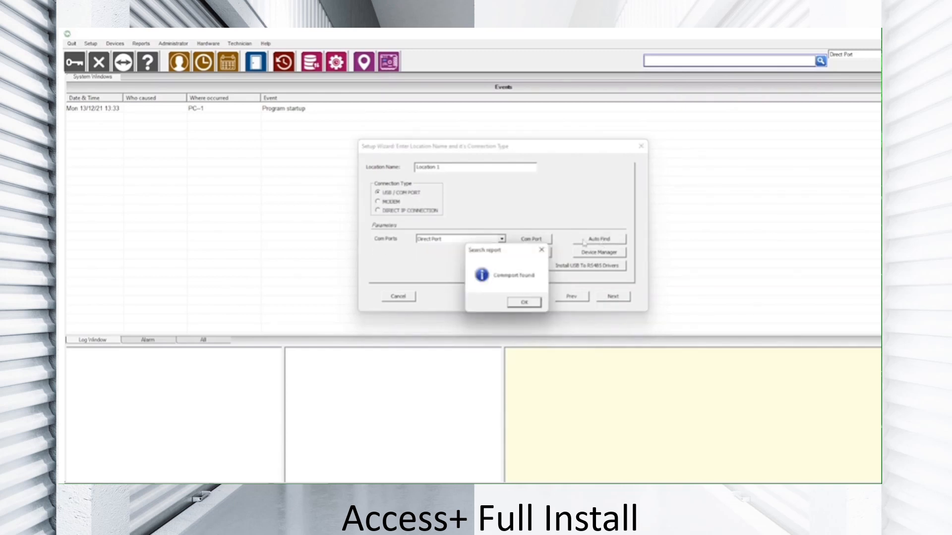
left_click(524, 301)
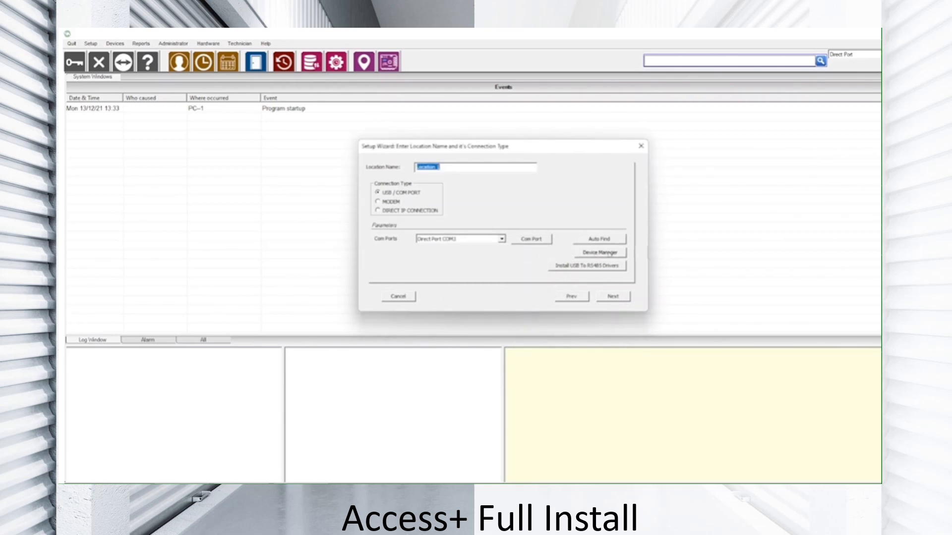
Examine the serial port listed under Ports (COM & LPT) in Device Manager and close it.
left_click(600, 253)
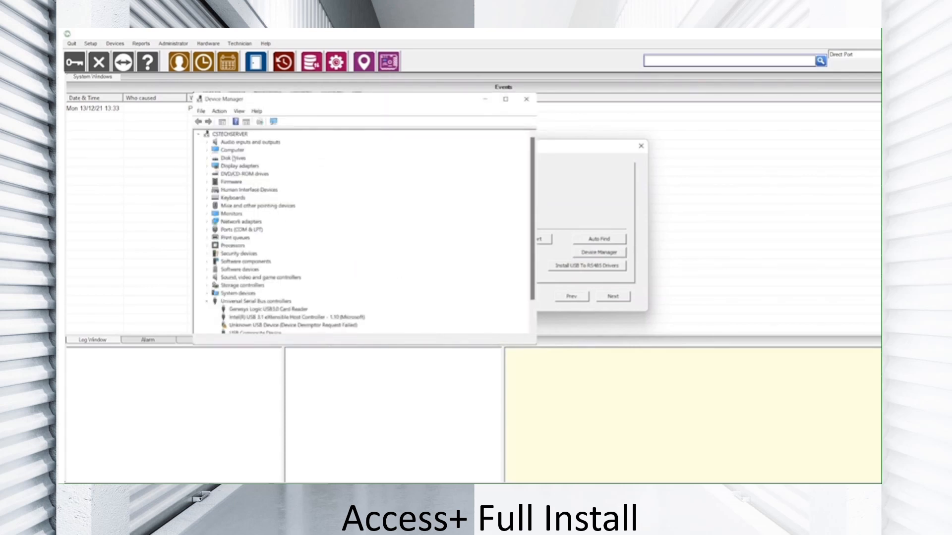
left_click(208, 231)
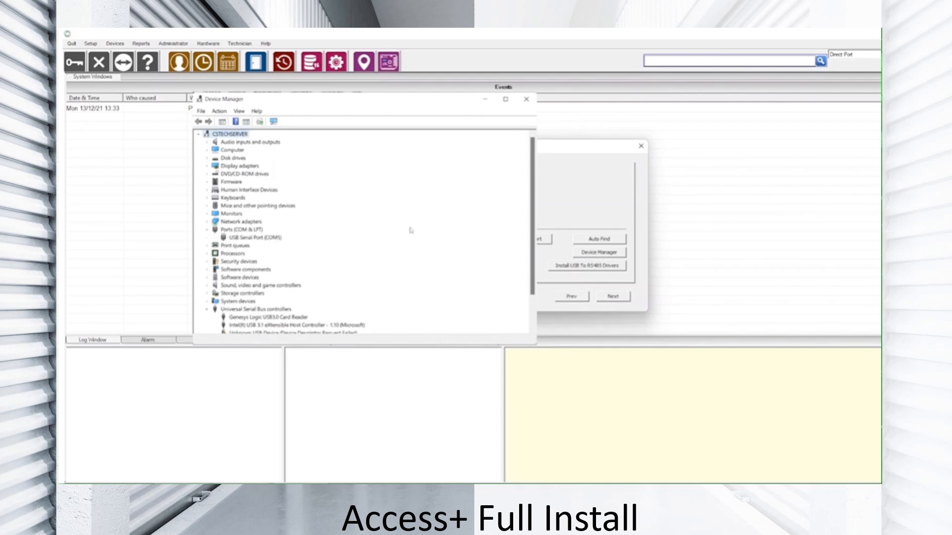
left_click(526, 99)
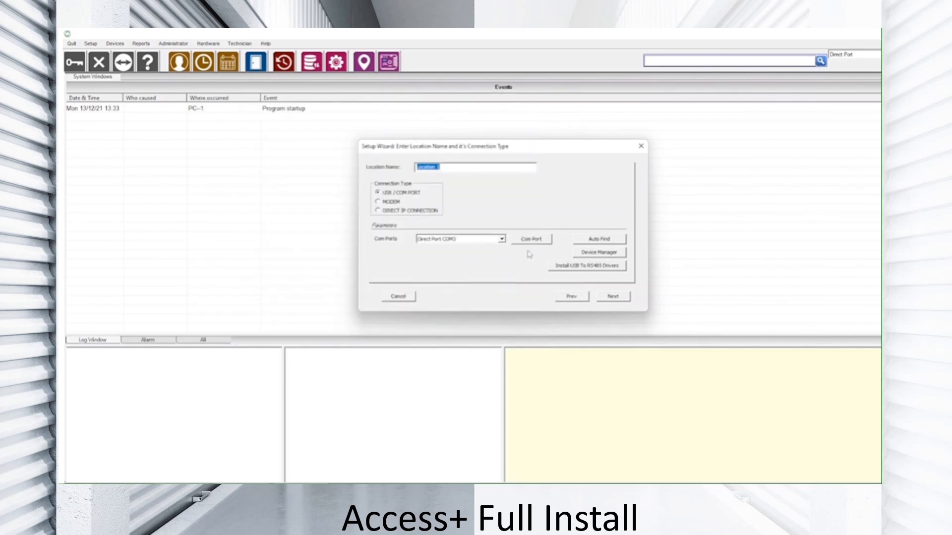
Set the connection type of Location 1 to DIRECT IP CONNECTION.
left_click(612, 297)
left_click(378, 211)
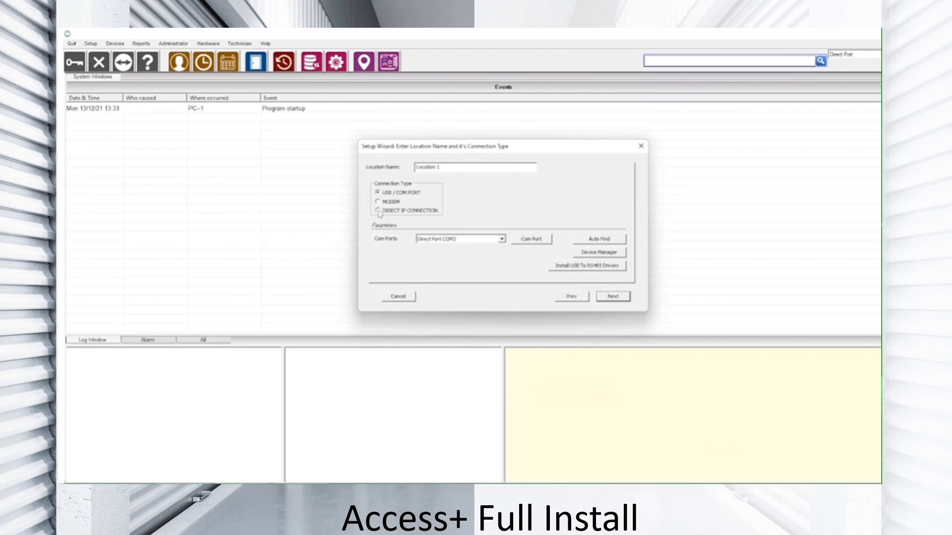
left_click(378, 211)
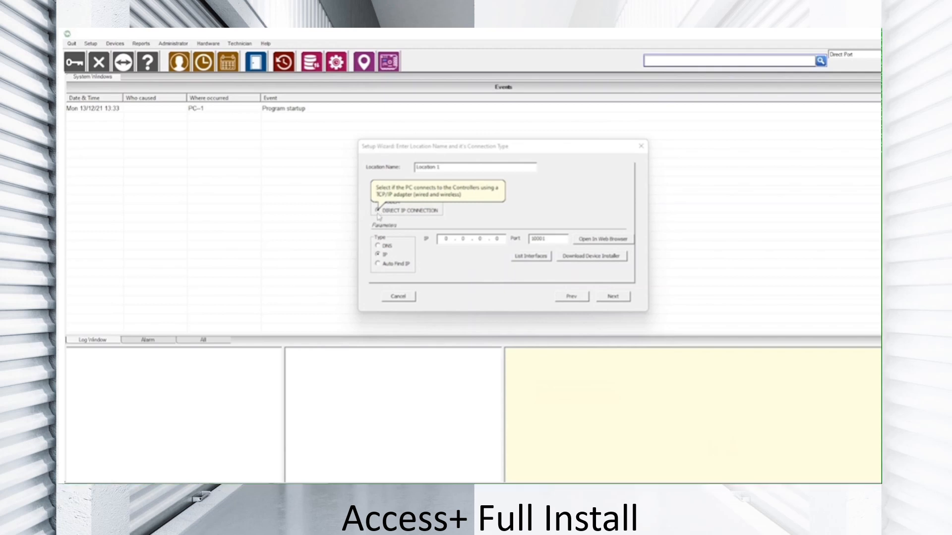
left_click(378, 210)
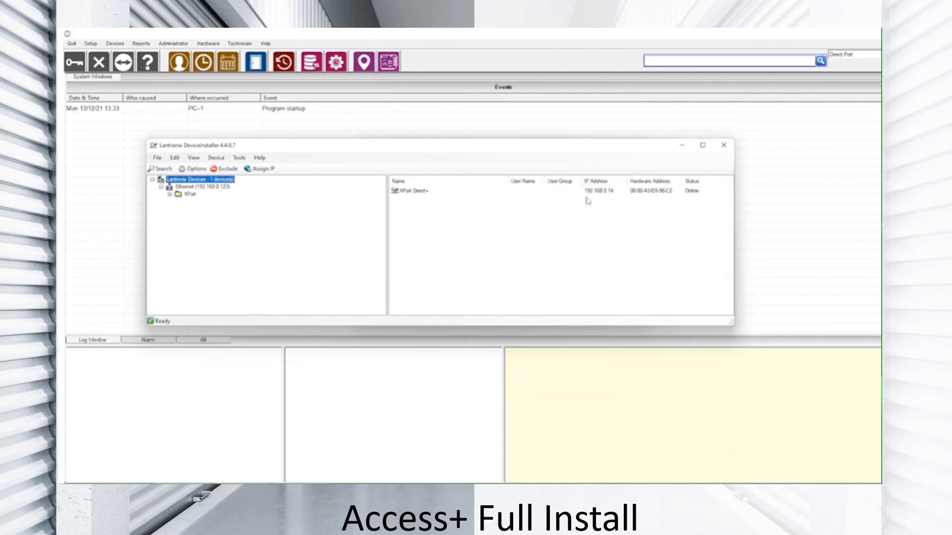
Assign the XPort Direct+ device the specific IP address 192.168.0.14 with default gateway 192.168.0.1 in Lantronix DeviceInstaller.
left_click(427, 192)
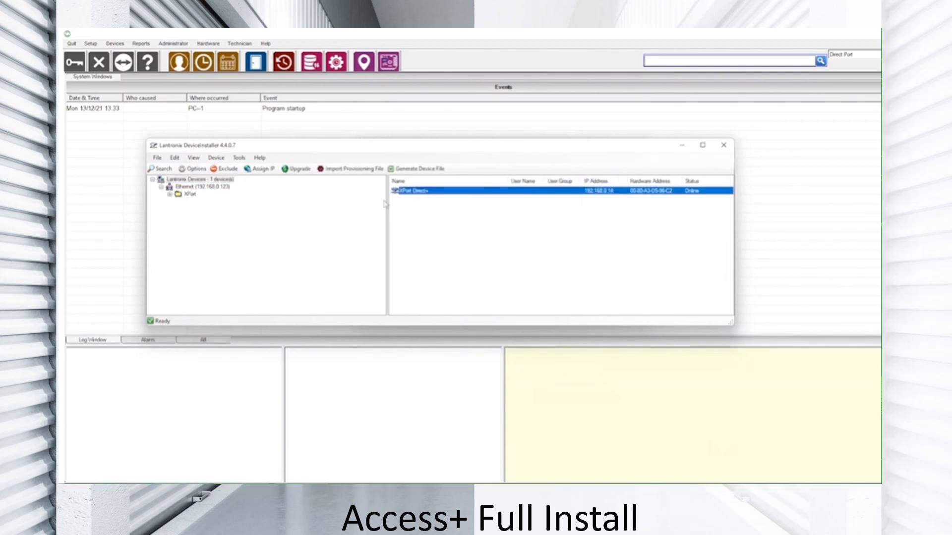
left_click(260, 169)
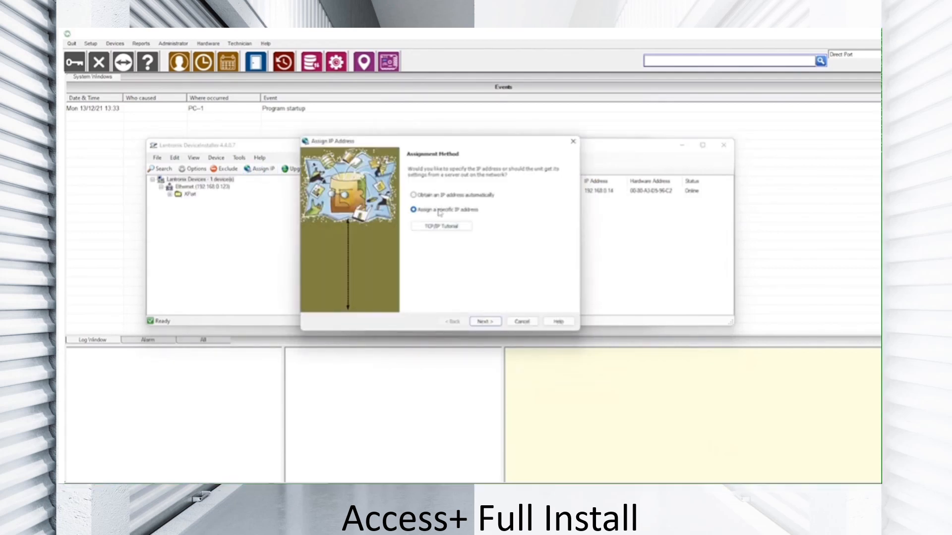
left_click(485, 321)
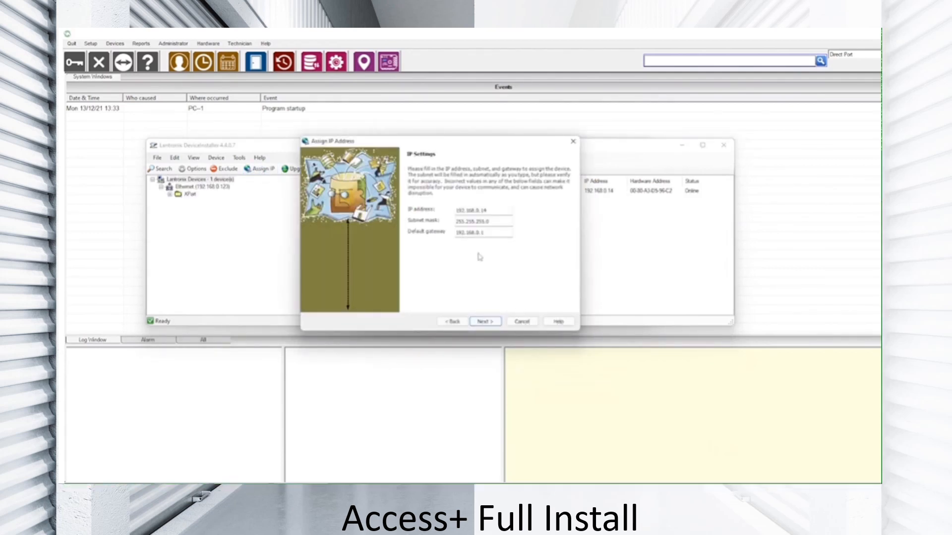
left_click(484, 322)
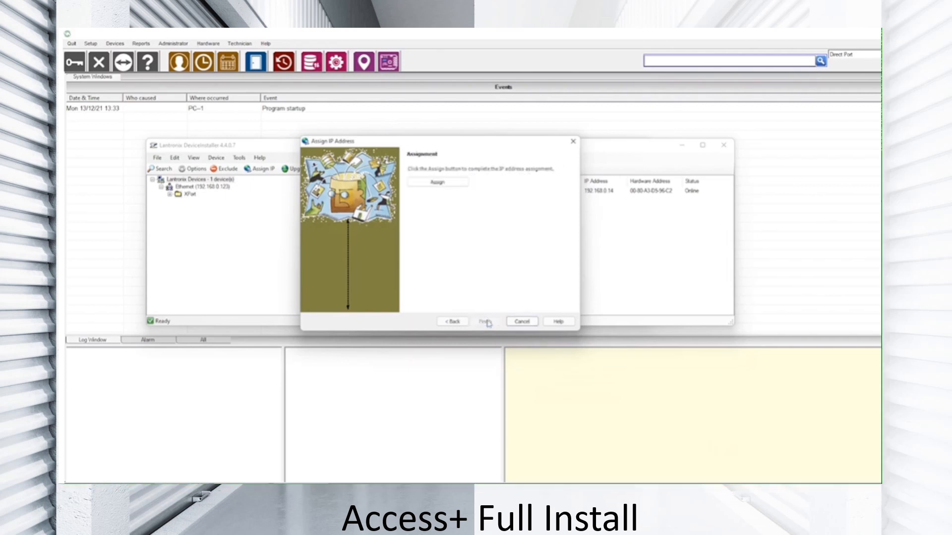
left_click(436, 184)
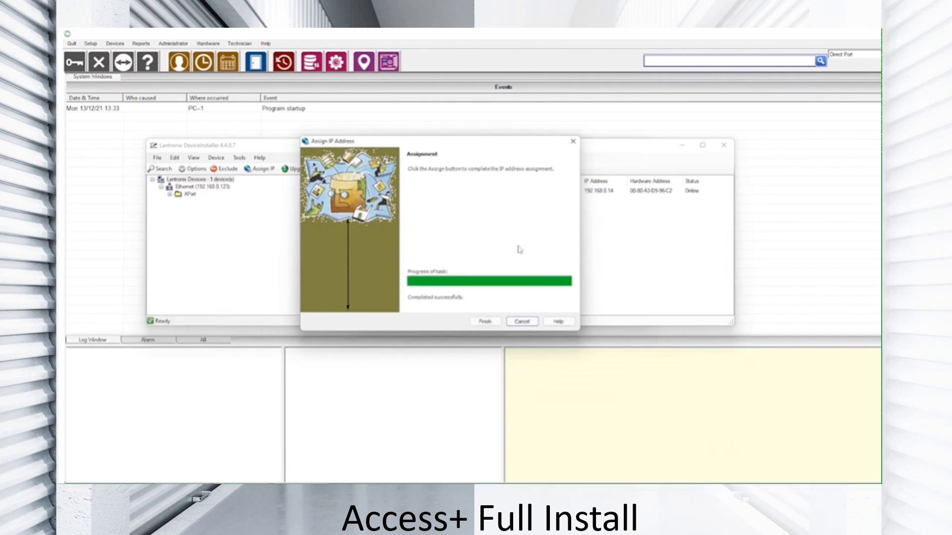
left_click(485, 321)
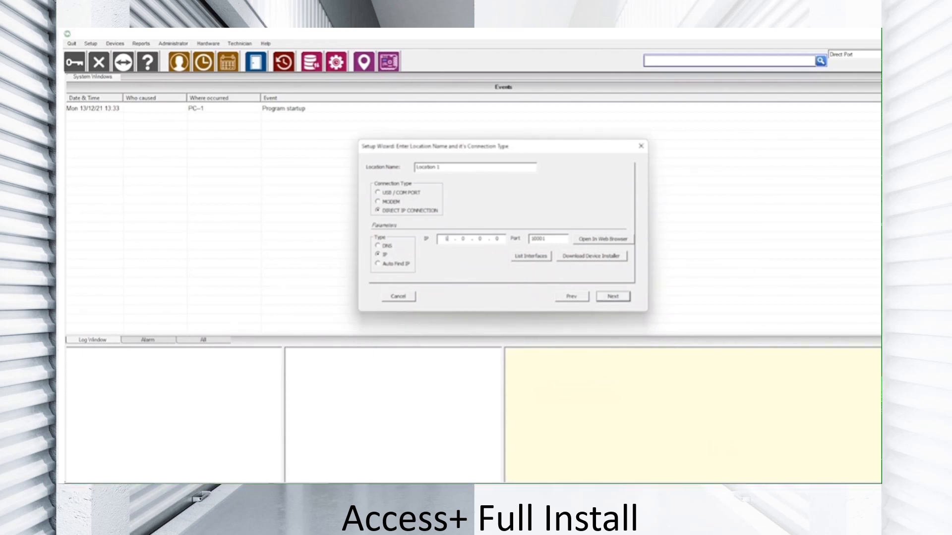
Enter the XPort device's IP address for Location 1's direct IP connection and continue to the controller list.
type("192.168.0")
key("BackSpace")
left_click(613, 297)
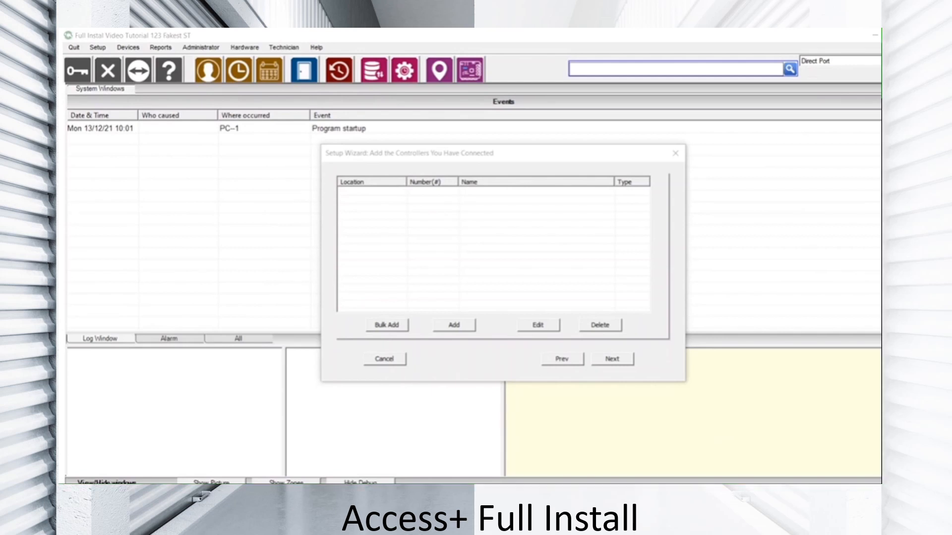
Bulk add one controller with the Wiegand Card Reader type to Location 1 and continue to the other system settings.
left_click(382, 325)
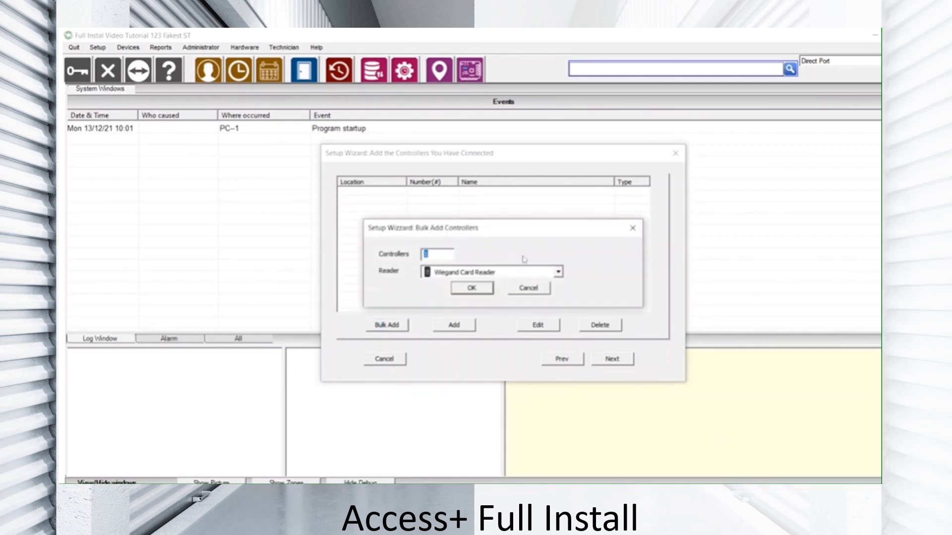
left_click(472, 289)
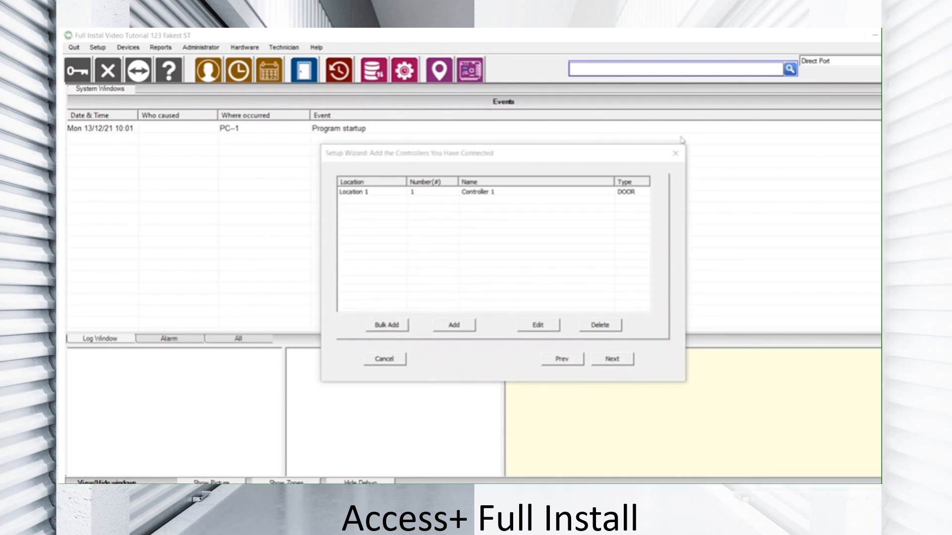
left_click(612, 360)
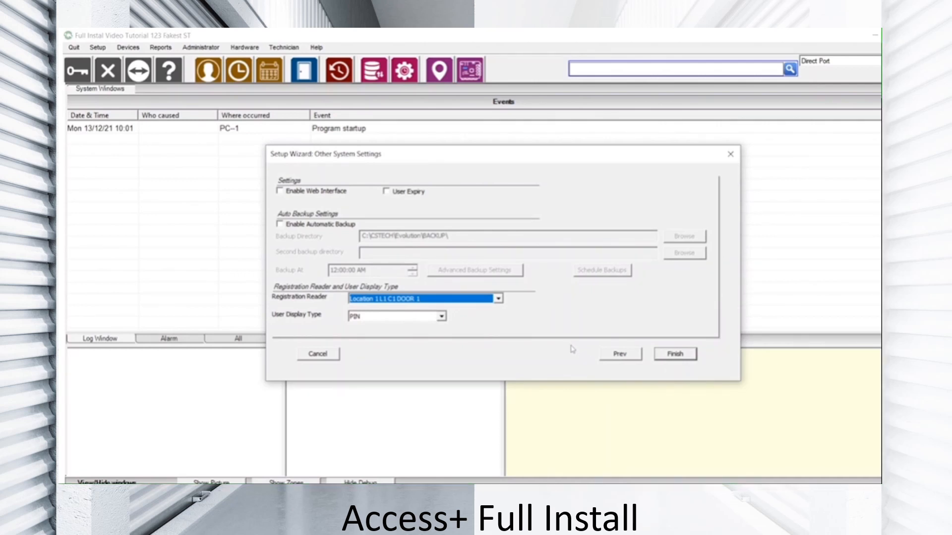
left_click(280, 191)
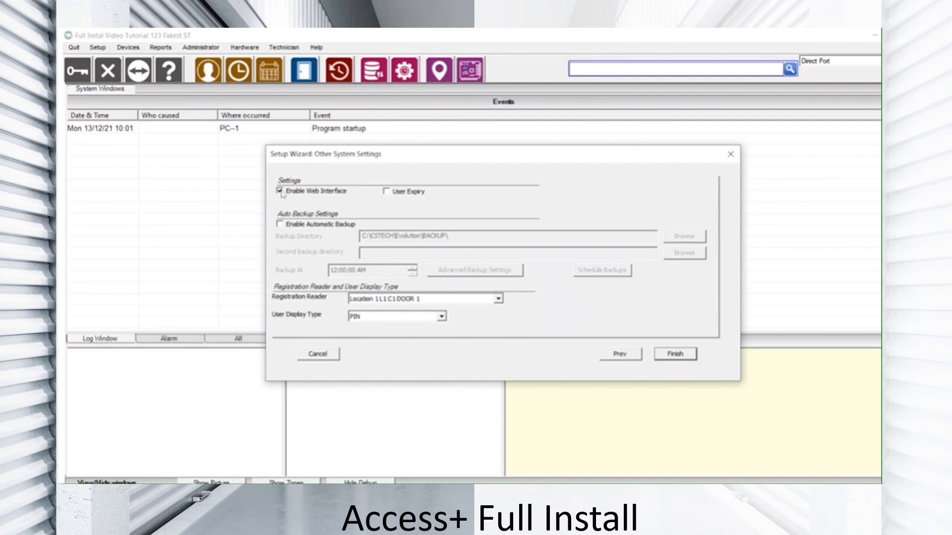
left_click(280, 193)
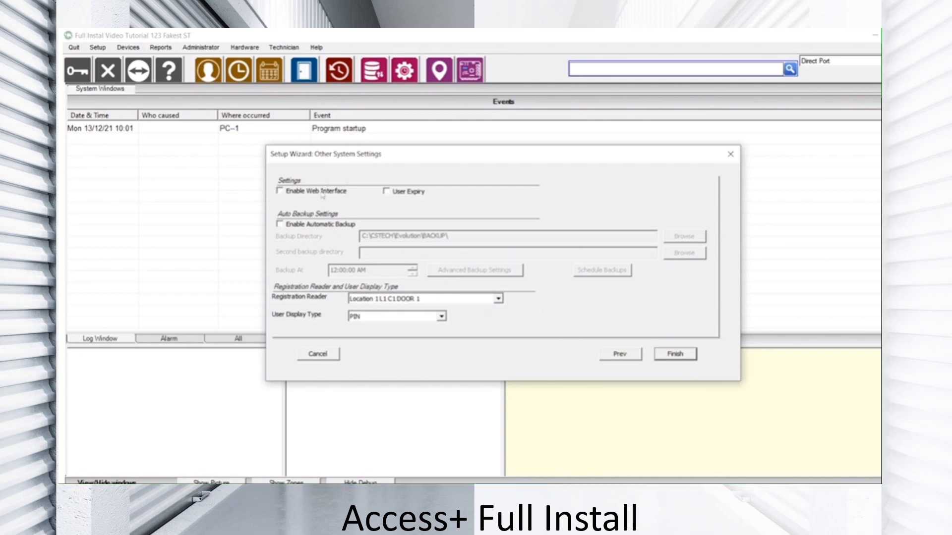
left_click(387, 192)
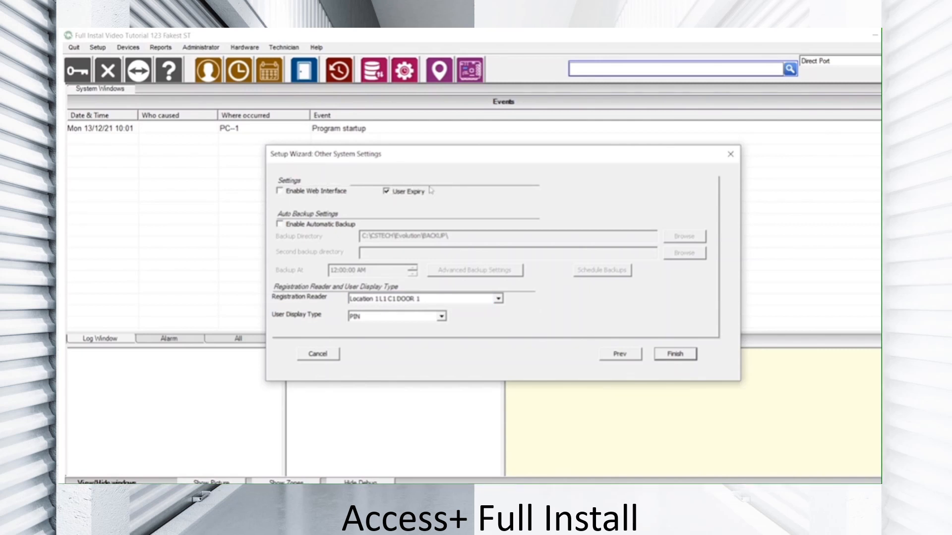
left_click(387, 192)
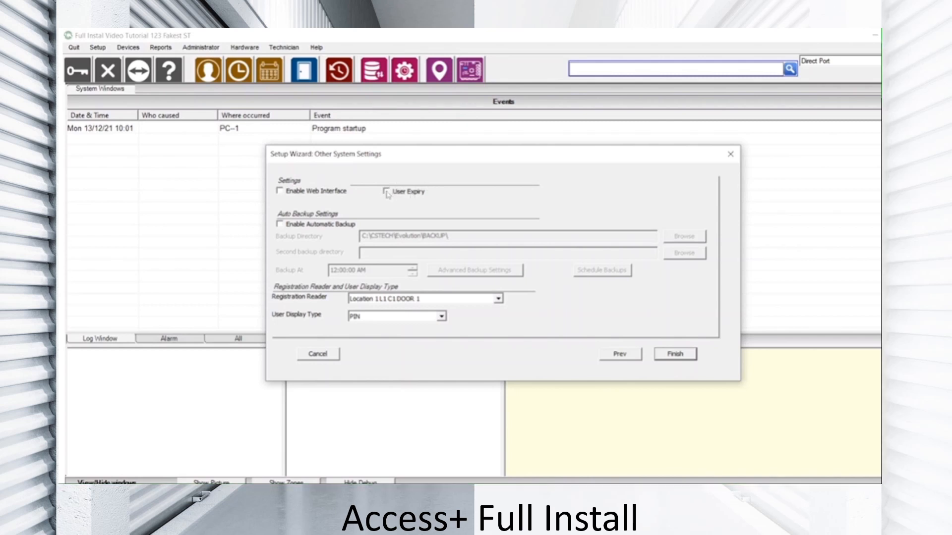
Enable automatic backup in the other system settings and finish the setup wizard.
left_click(280, 225)
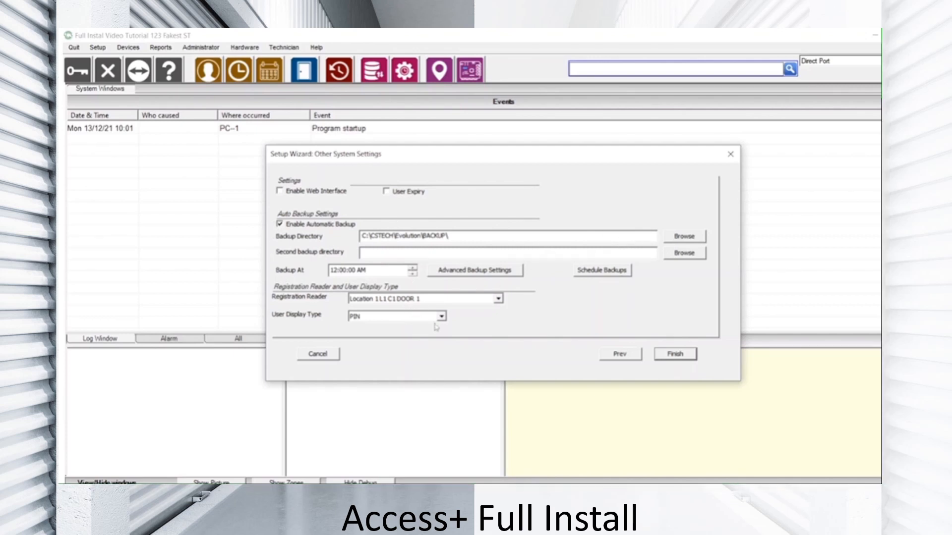
left_click(675, 354)
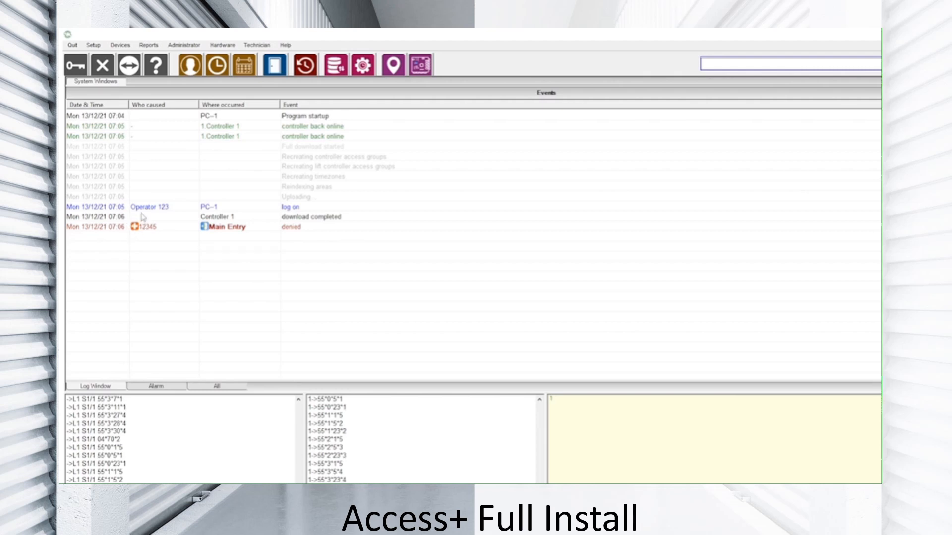
Examine the user record behind the denied Main Entry event and close it without editing.
double_click(135, 228)
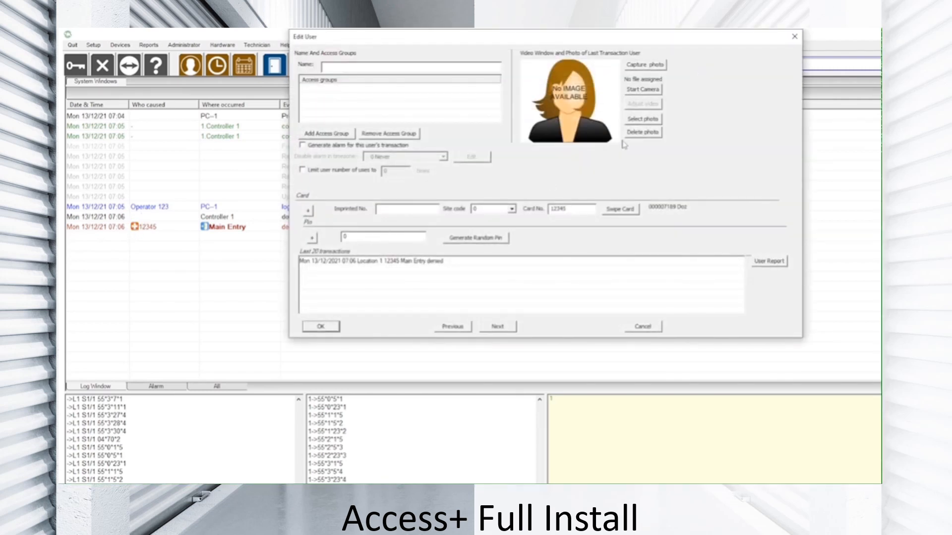
left_click(794, 36)
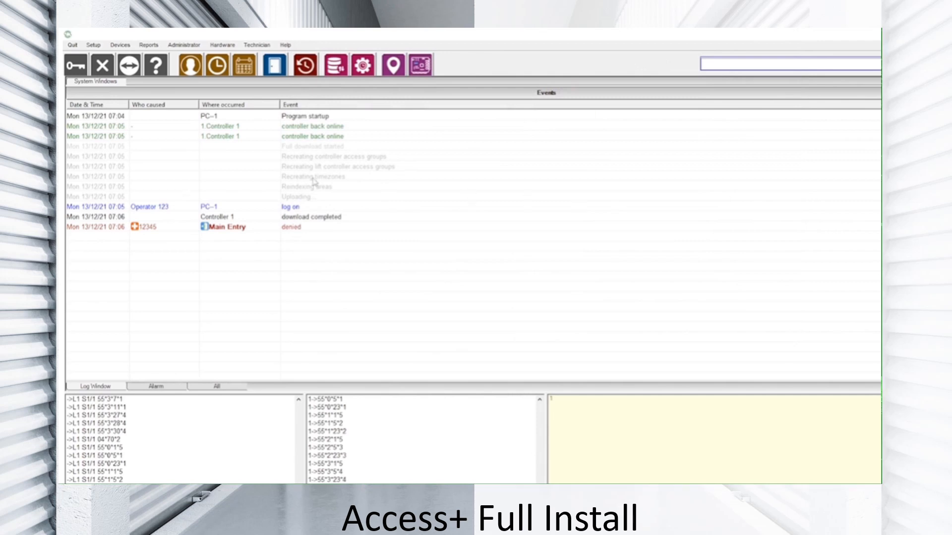
Review the connection settings of Location 1 in the hardware locations list and close the list.
left_click(224, 45)
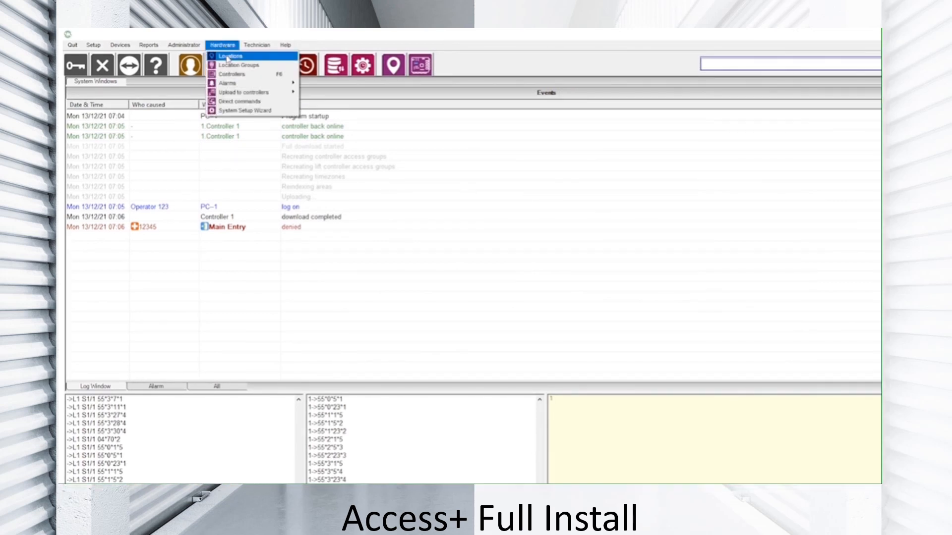
left_click(228, 57)
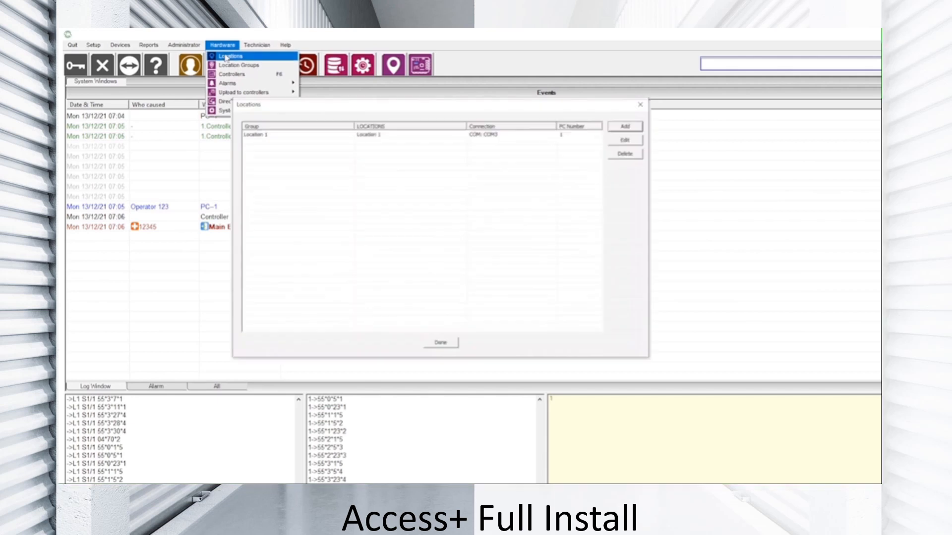
double_click(257, 138)
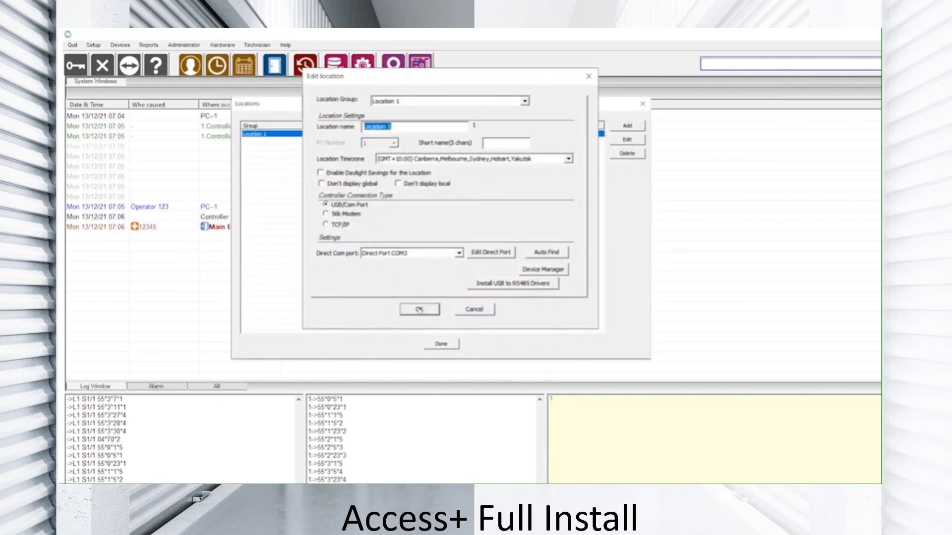
left_click(433, 310)
left_click(441, 340)
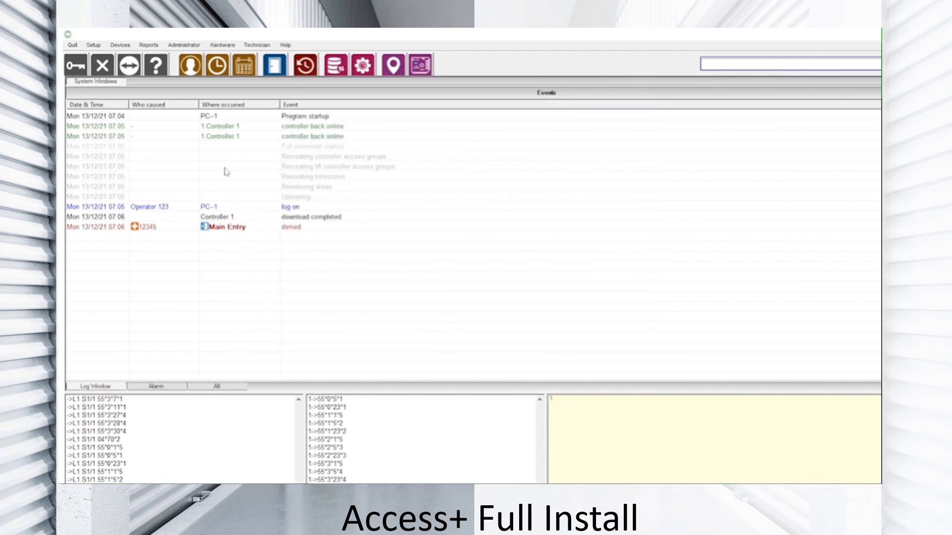
Review Controller 1's board layout, relay and reader configuration in the hardware controllers list and close the list.
left_click(222, 45)
left_click(238, 76)
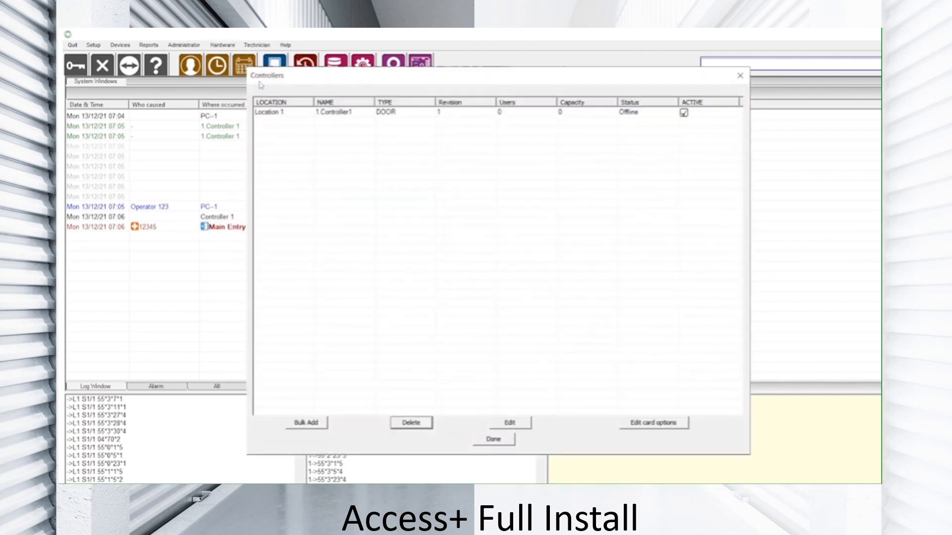
left_click(324, 114)
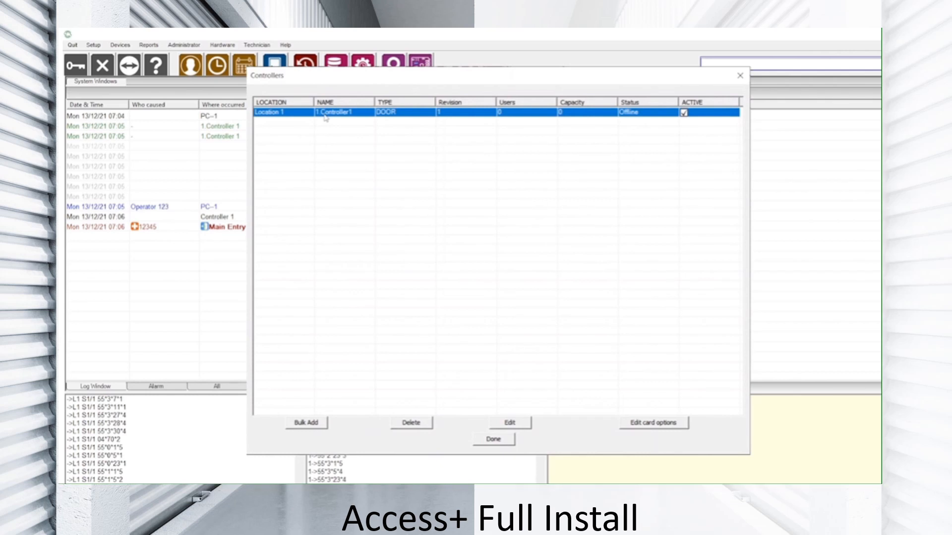
double_click(334, 112)
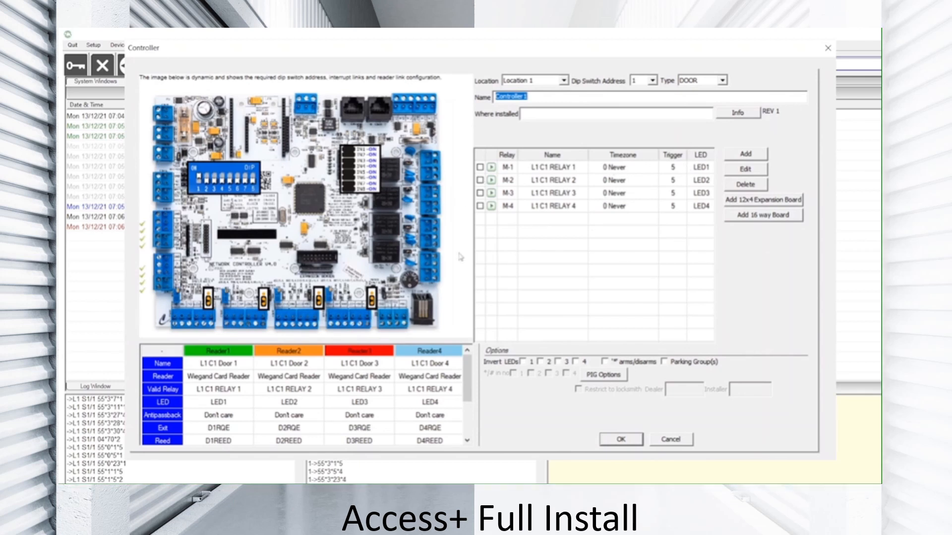
left_click(620, 441)
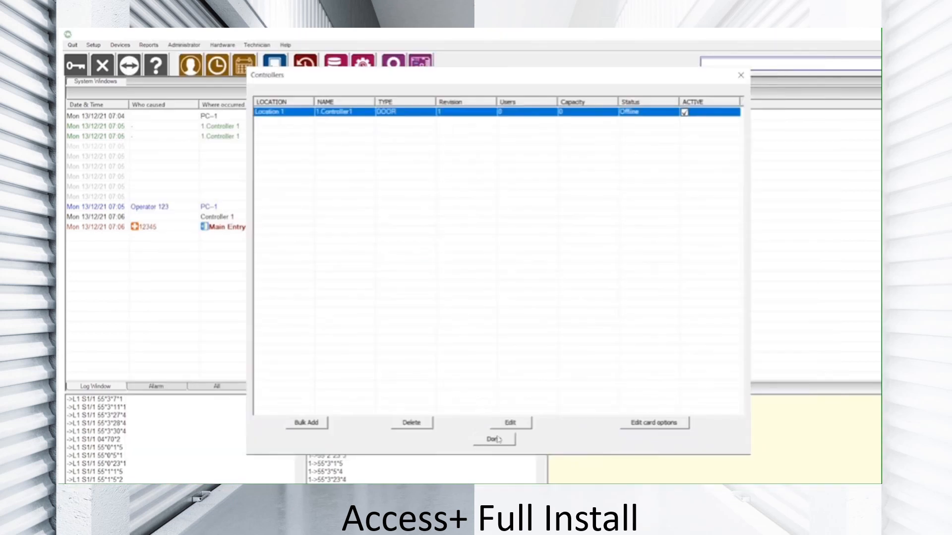
left_click(497, 439)
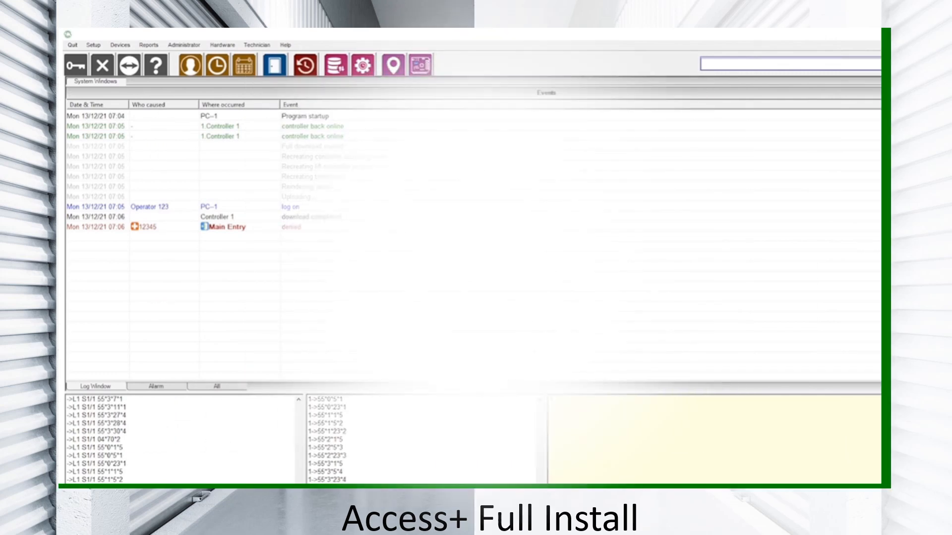